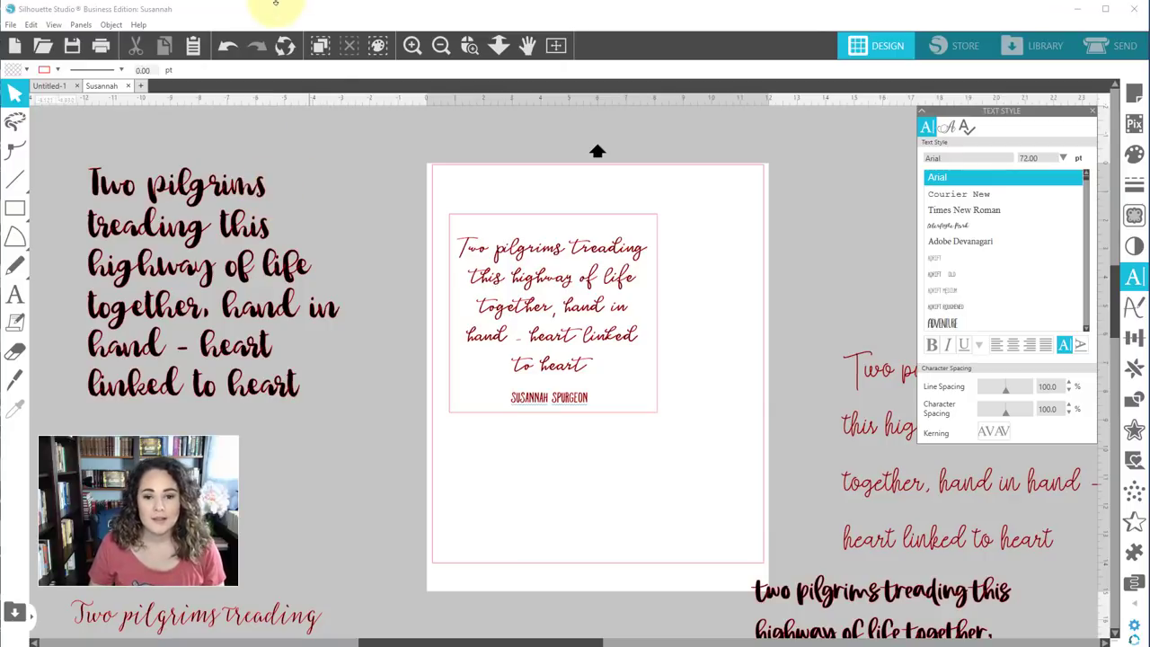
# Step: Close the Text Style panel and select only the script quote text
pyautogui.click(1092, 111)
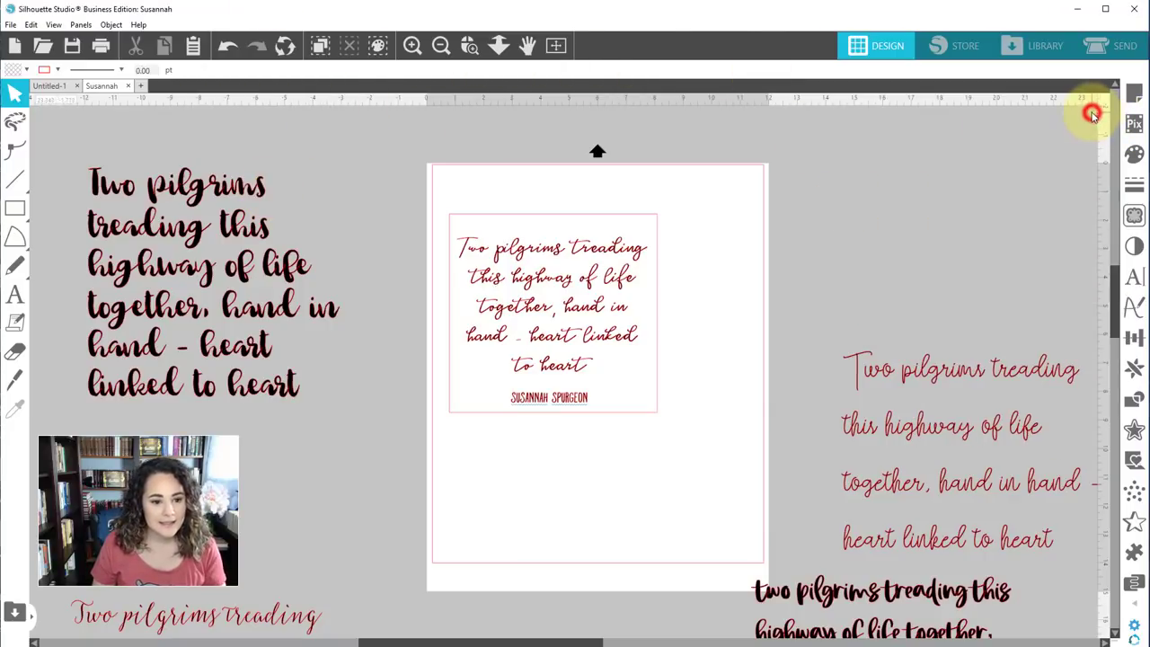
pyautogui.click(658, 350)
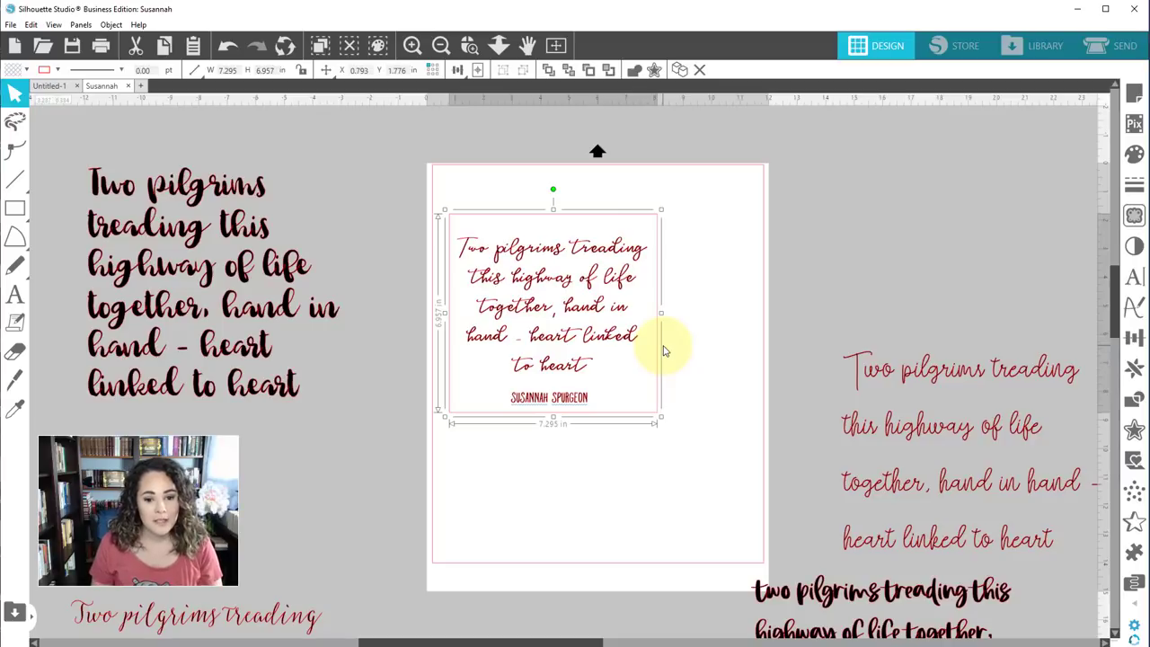
pyautogui.scroll(-3, 960, 430)
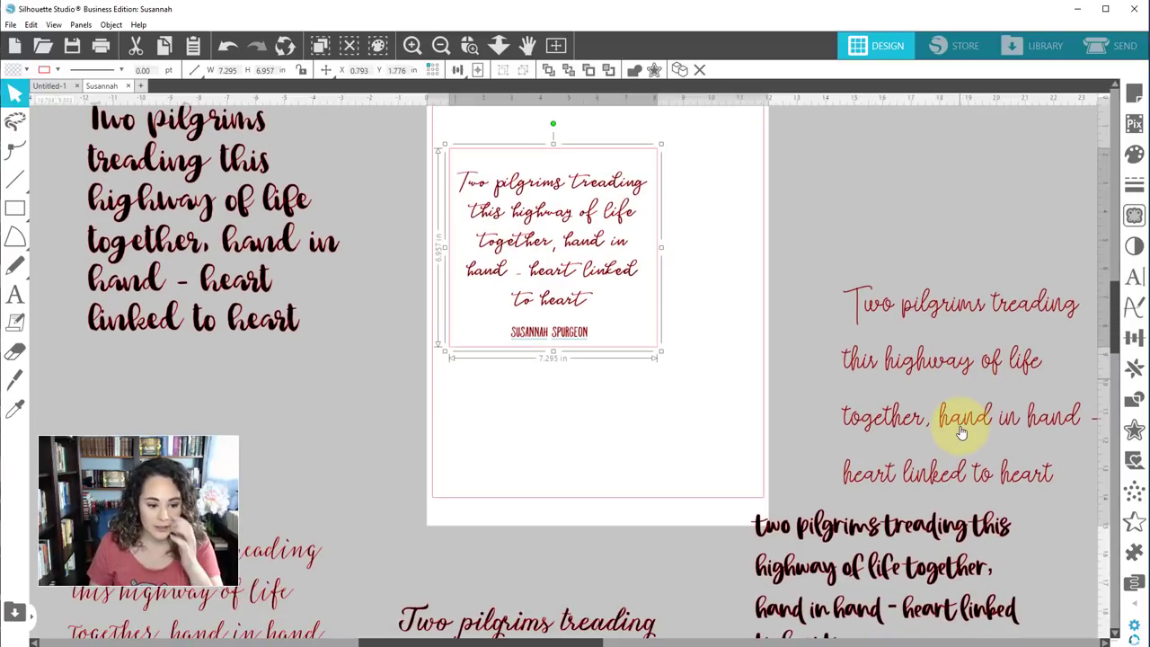
pyautogui.scroll(-5, 952, 435)
pyautogui.scroll(7, 954, 422)
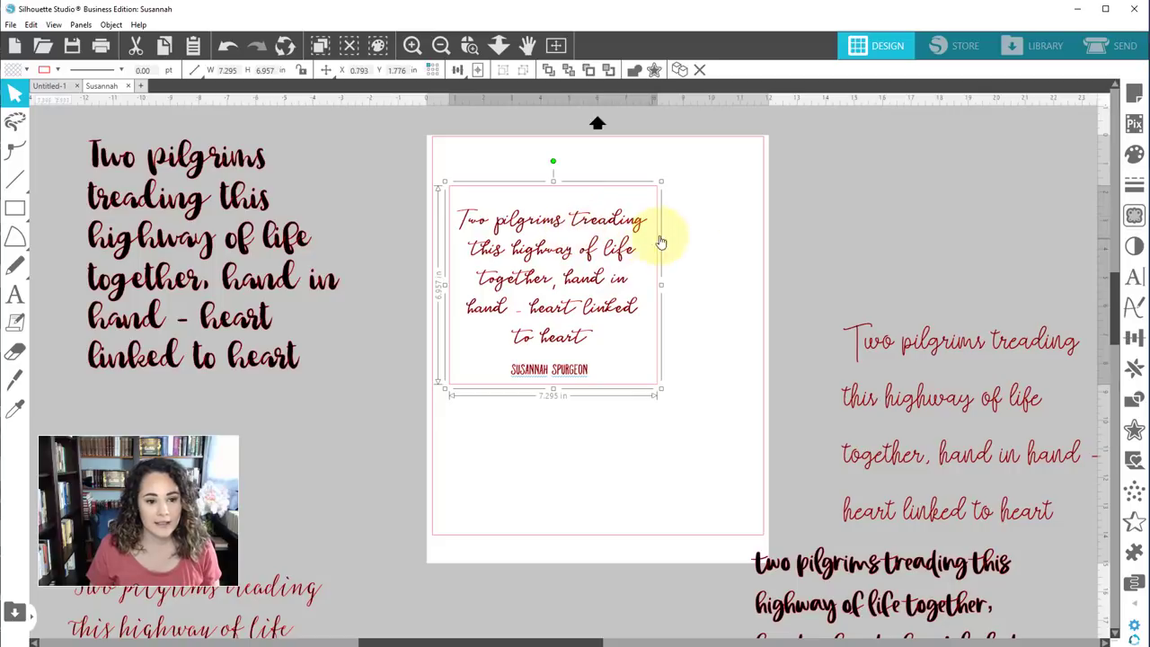
pyautogui.click(695, 219)
pyautogui.click(604, 252)
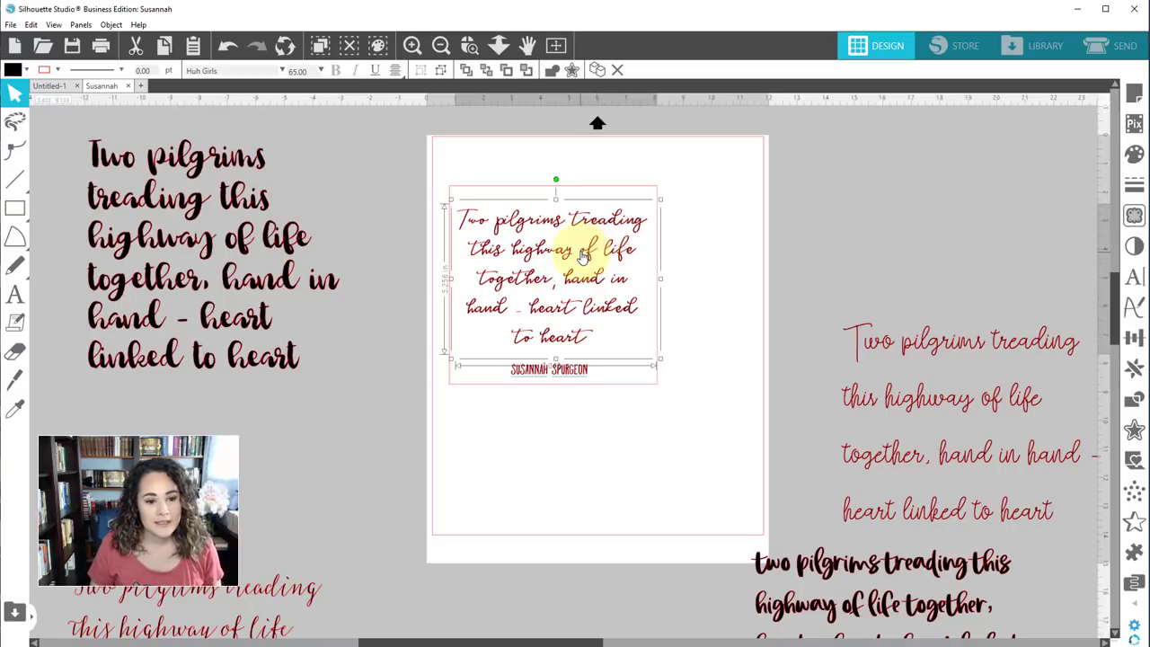
# Step: Weld the Huh Girls script quote's letters and convert it into one compound path
pyautogui.rightClick(585, 256)
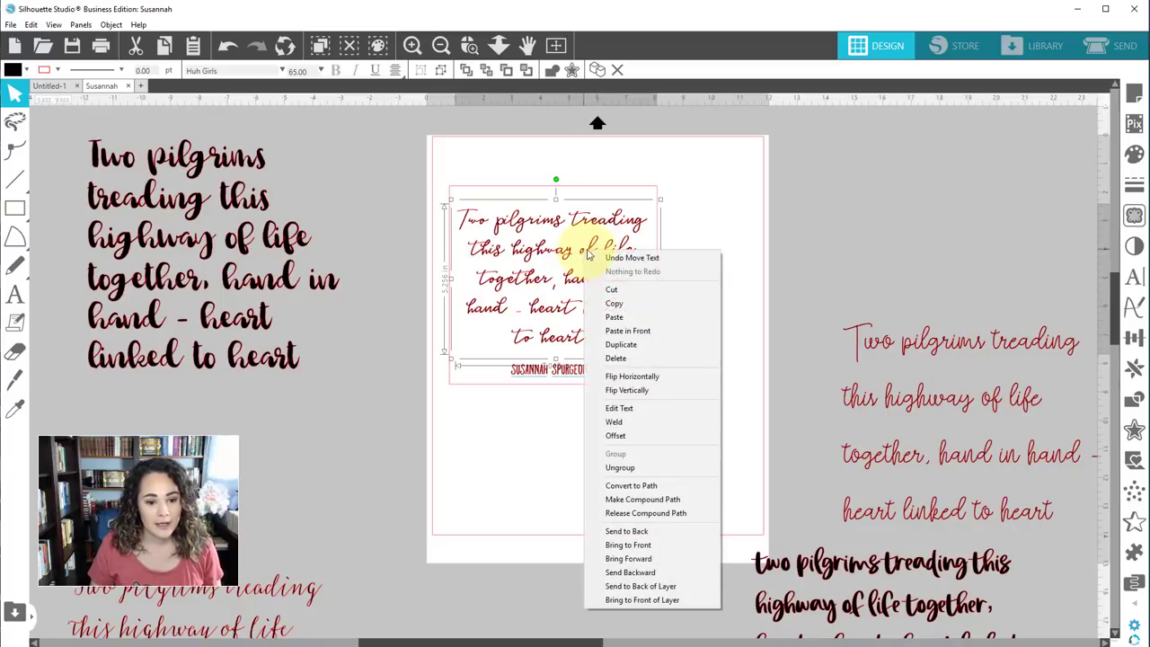
pyautogui.click(619, 421)
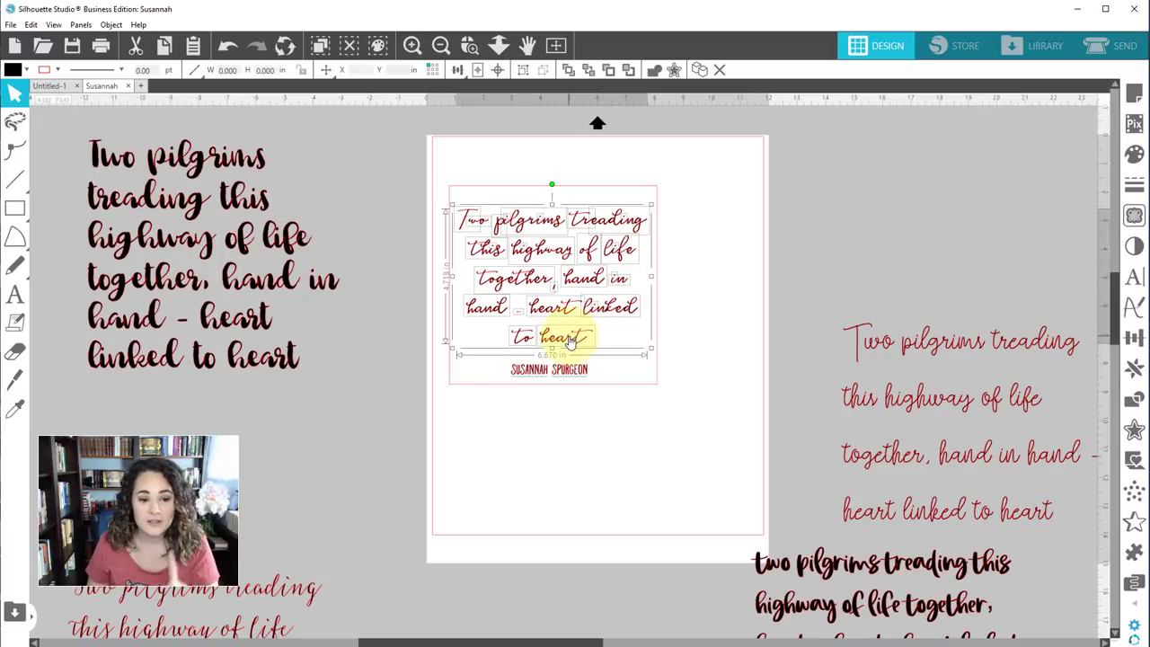
pyautogui.rightClick(568, 340)
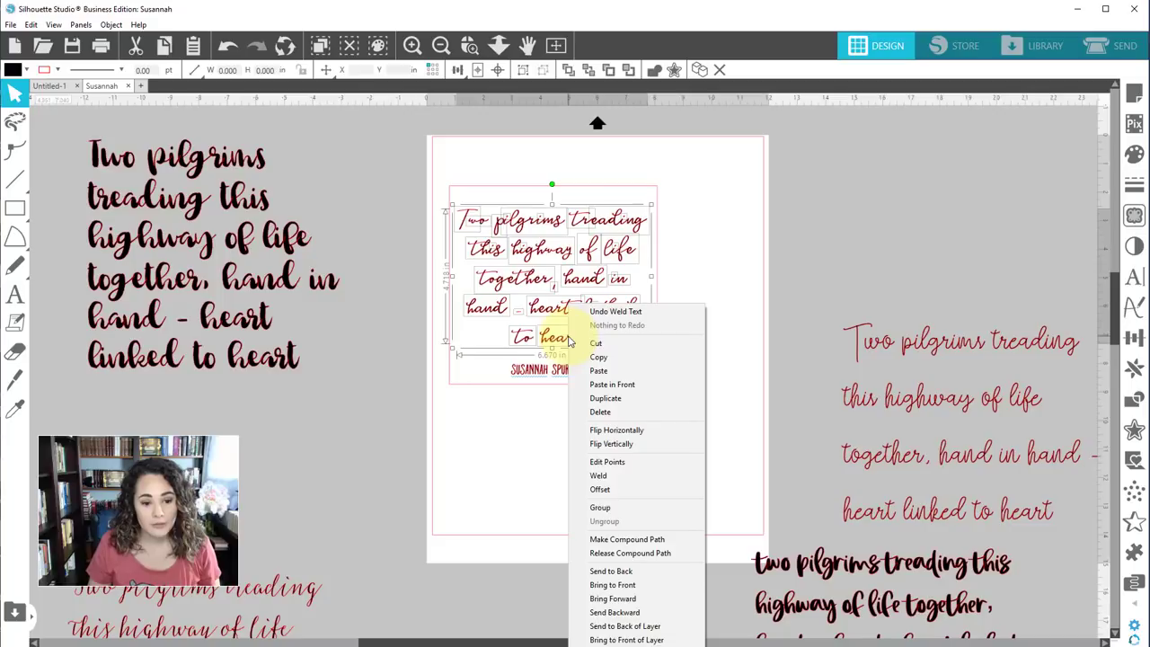
pyautogui.click(595, 539)
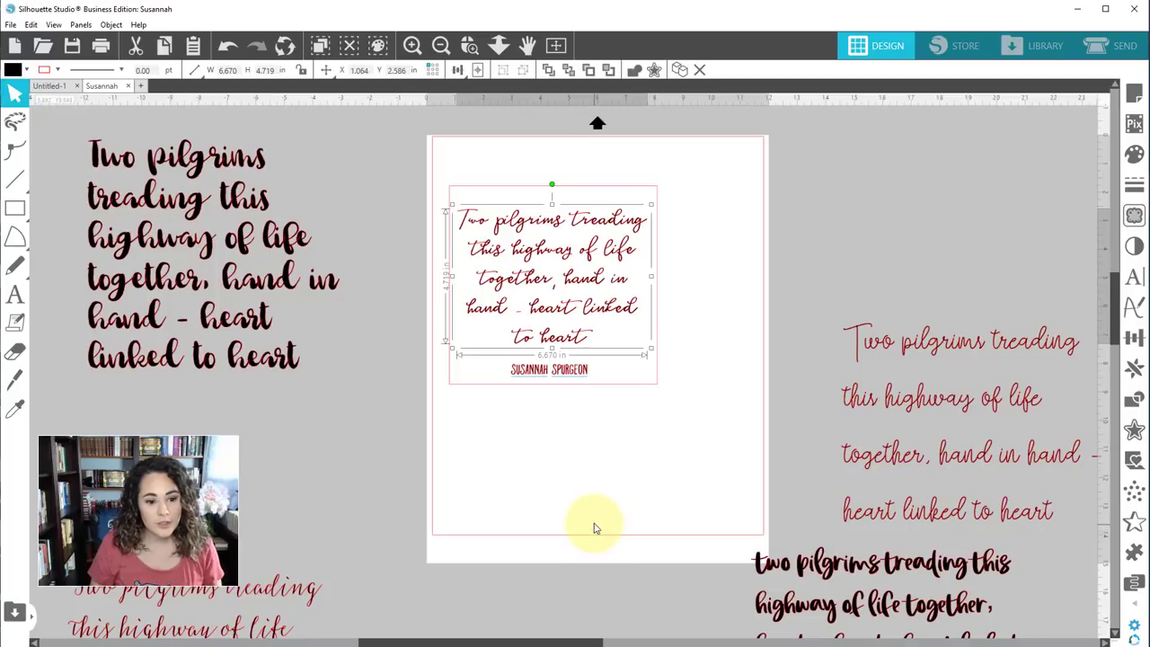
# Step: Weld the SUSANNAH SPURGEON author name and make it a compound path
pyautogui.click(579, 372)
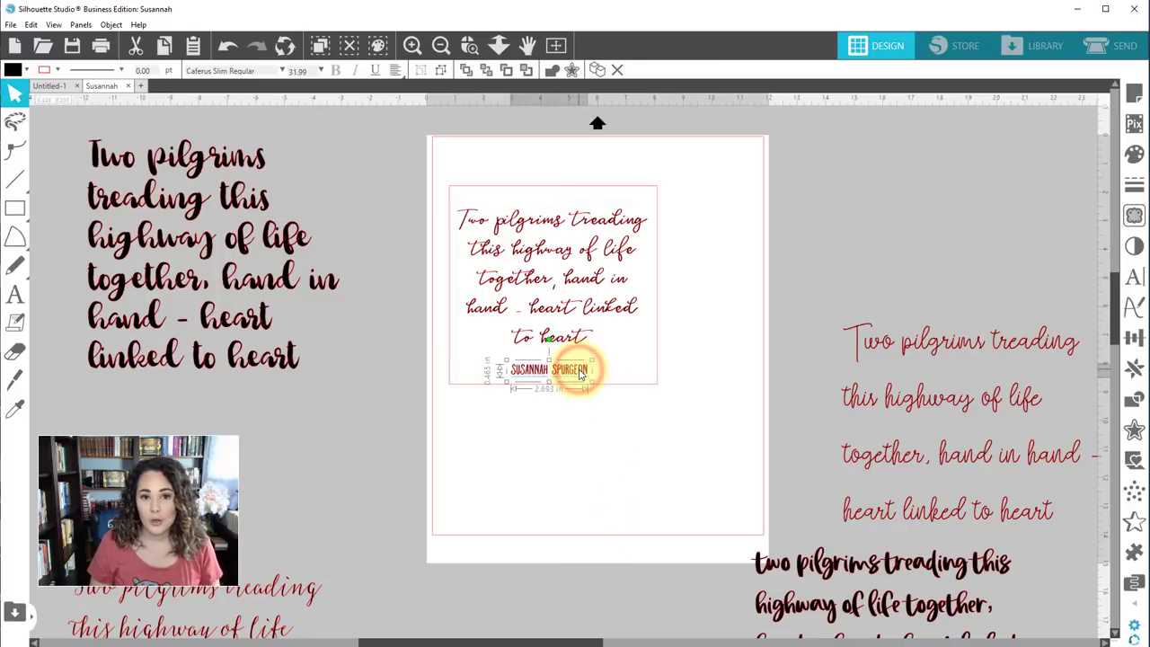
pyautogui.rightClick(580, 375)
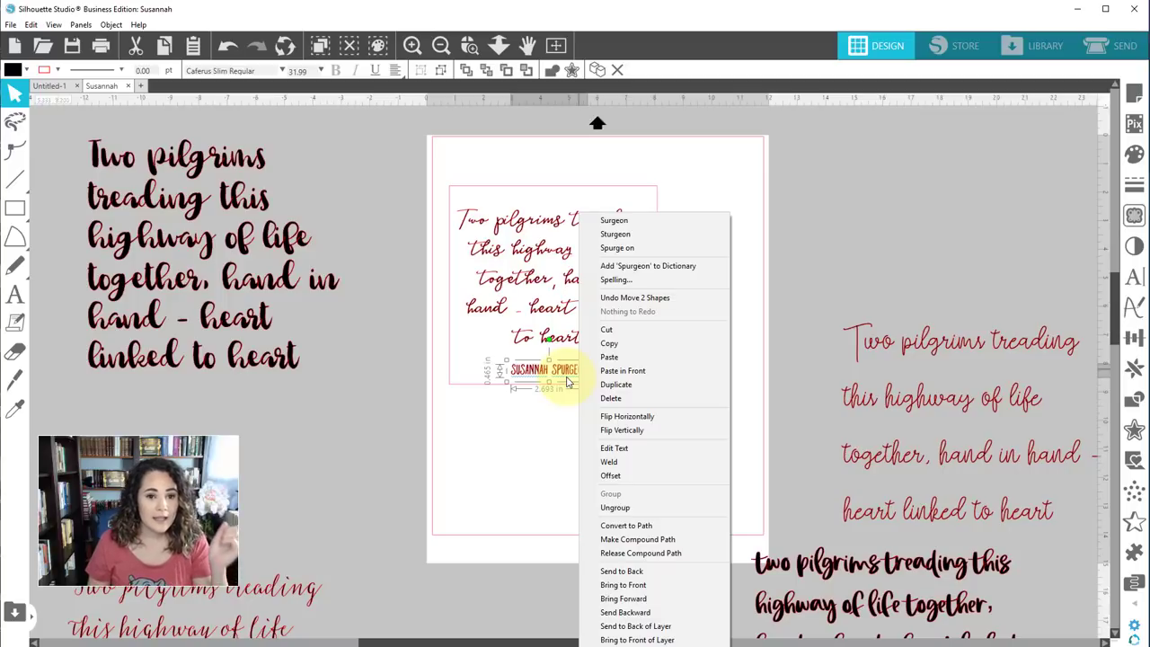
pyautogui.click(607, 462)
pyautogui.rightClick(579, 377)
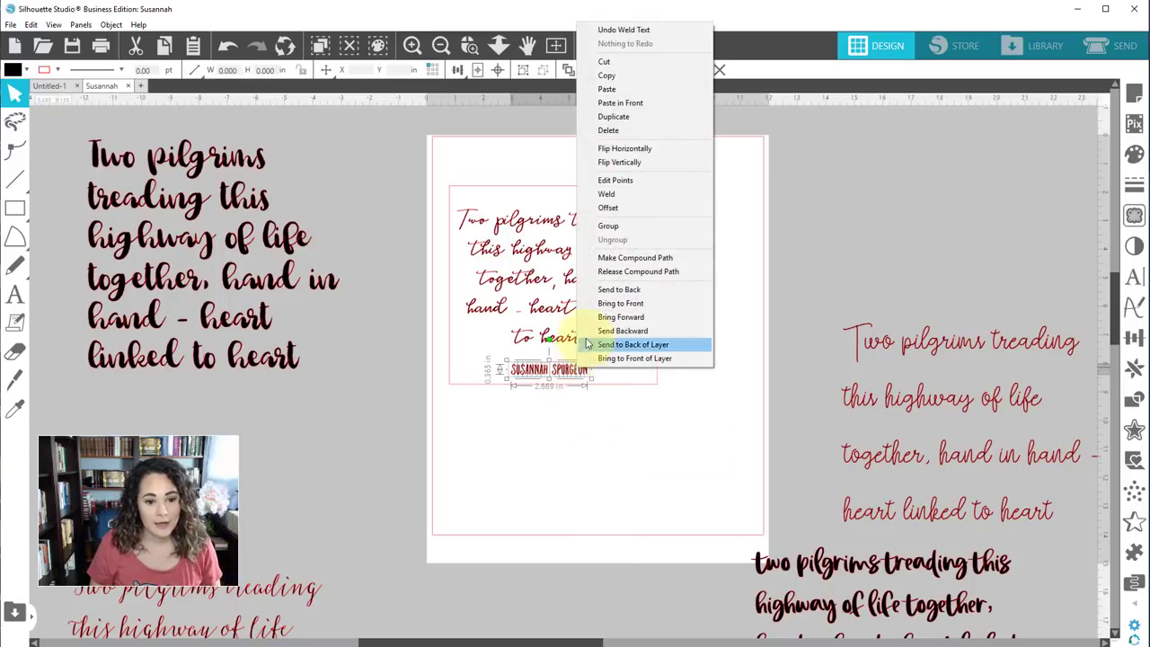
pyautogui.click(609, 258)
pyautogui.click(616, 494)
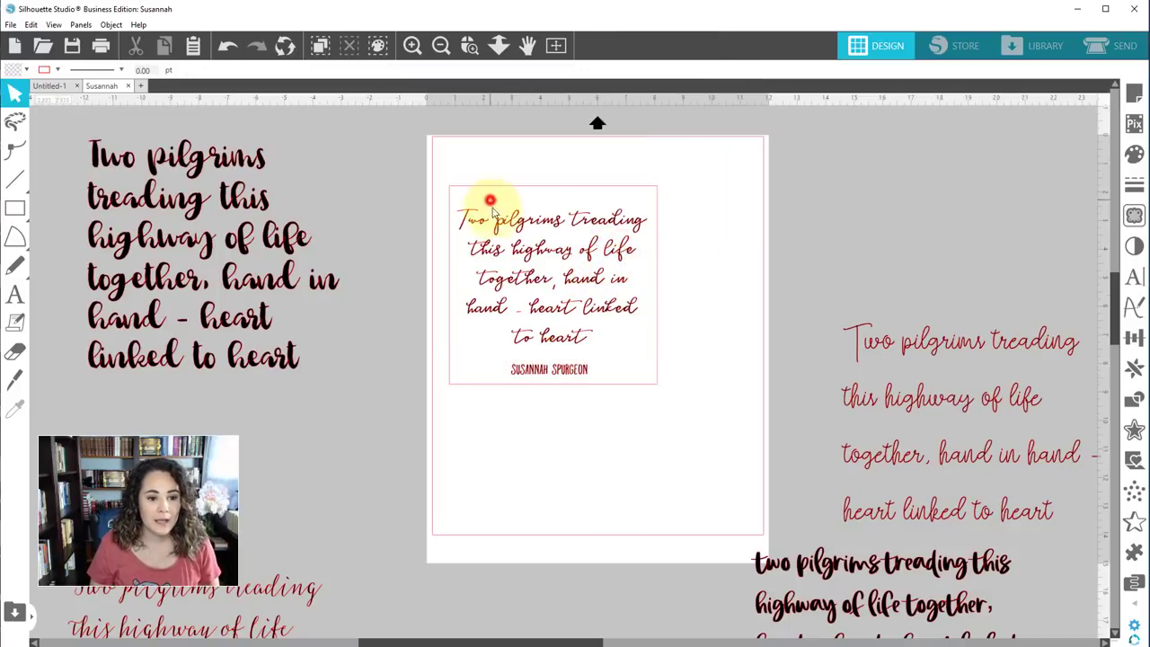
# Step: Combine the whole quote design into one compound path and move it to the top-left
pyautogui.moveTo(493, 212); pyautogui.dragTo(546, 364)
pyautogui.rightClick(545, 378)
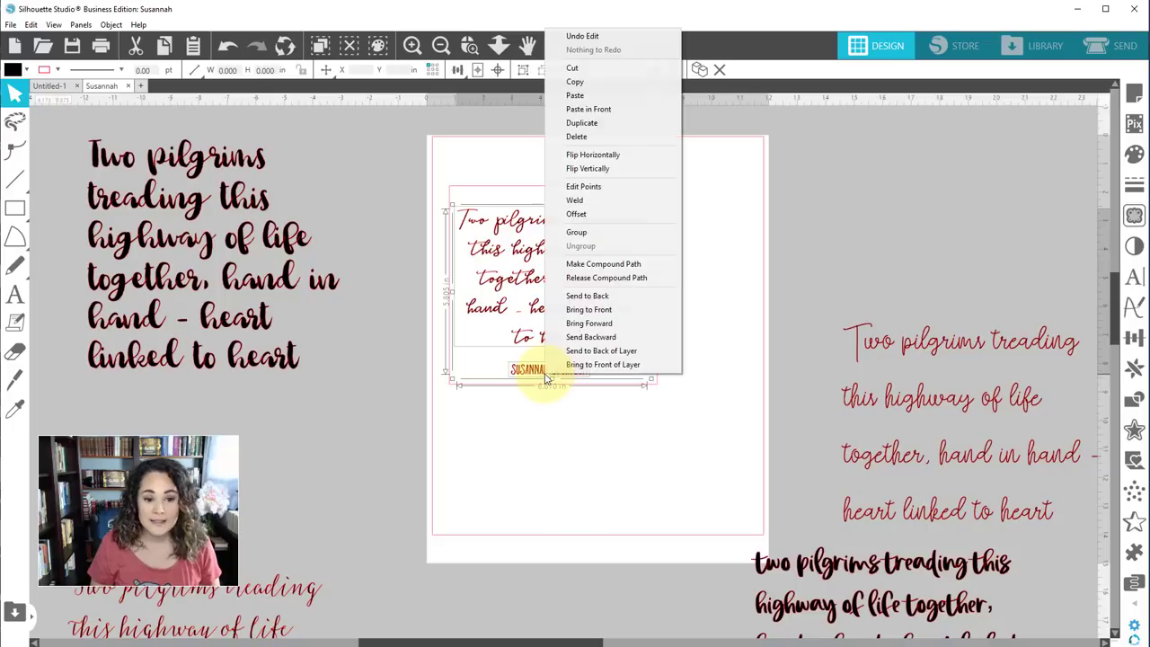
pyautogui.click(584, 264)
pyautogui.click(685, 475)
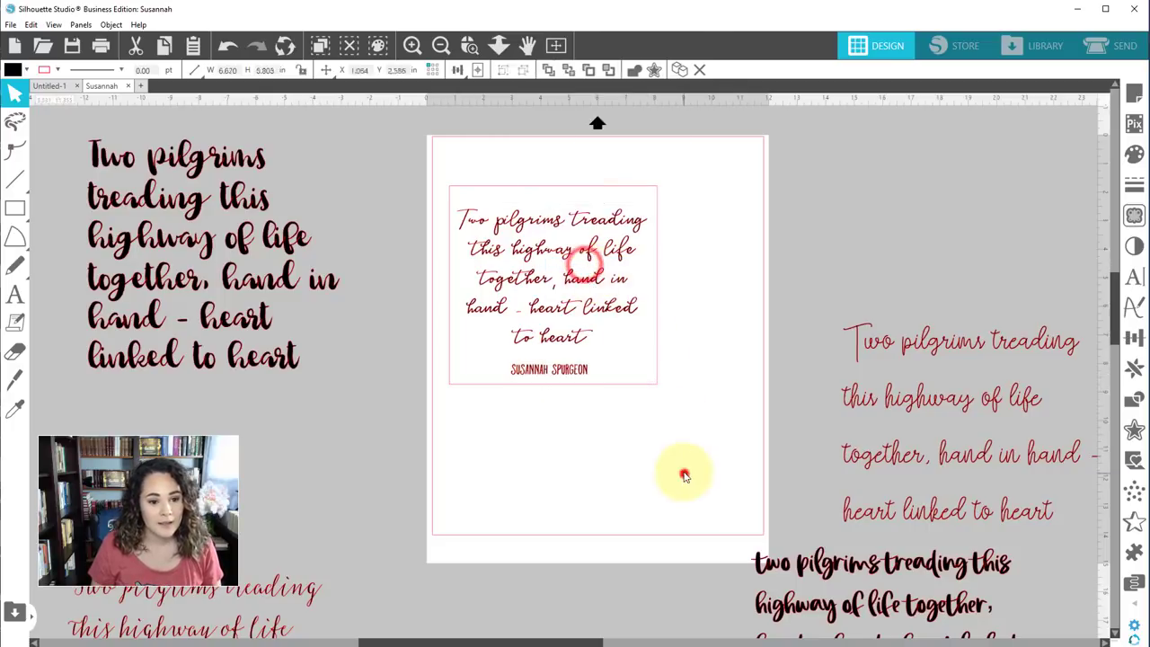
pyautogui.moveTo(659, 421); pyautogui.dragTo(435, 170)
pyautogui.moveTo(505, 230); pyautogui.dragTo(491, 186)
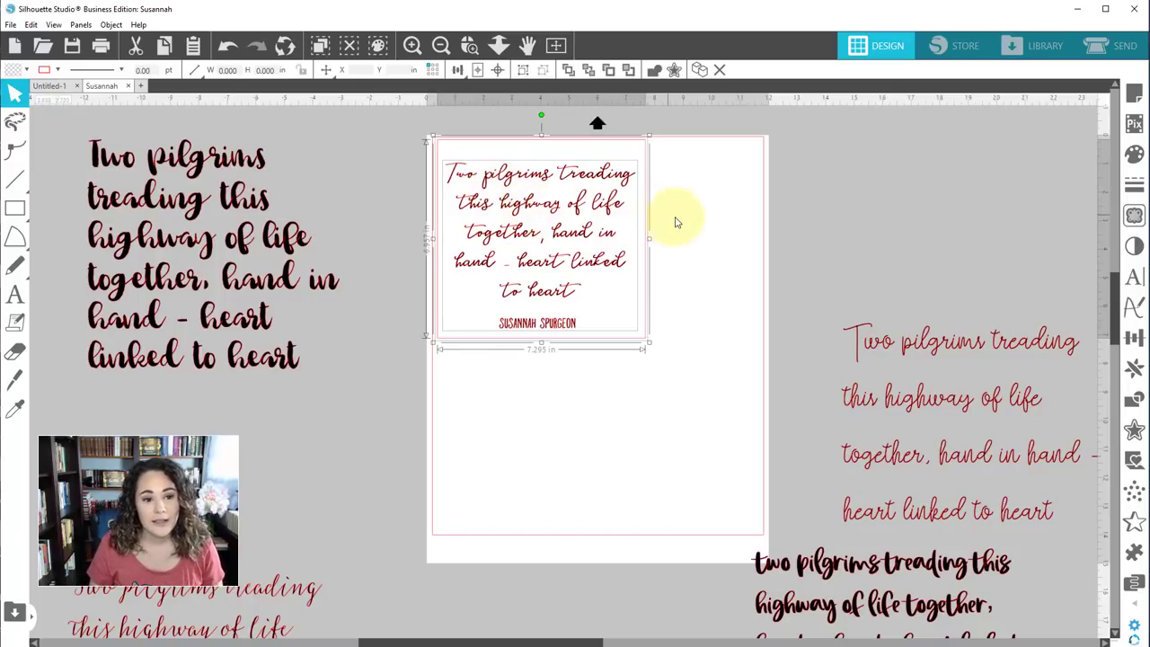
# Step: Undo the recent changes to restore the quote design's earlier state
pyautogui.click(687, 263)
pyautogui.click(593, 232)
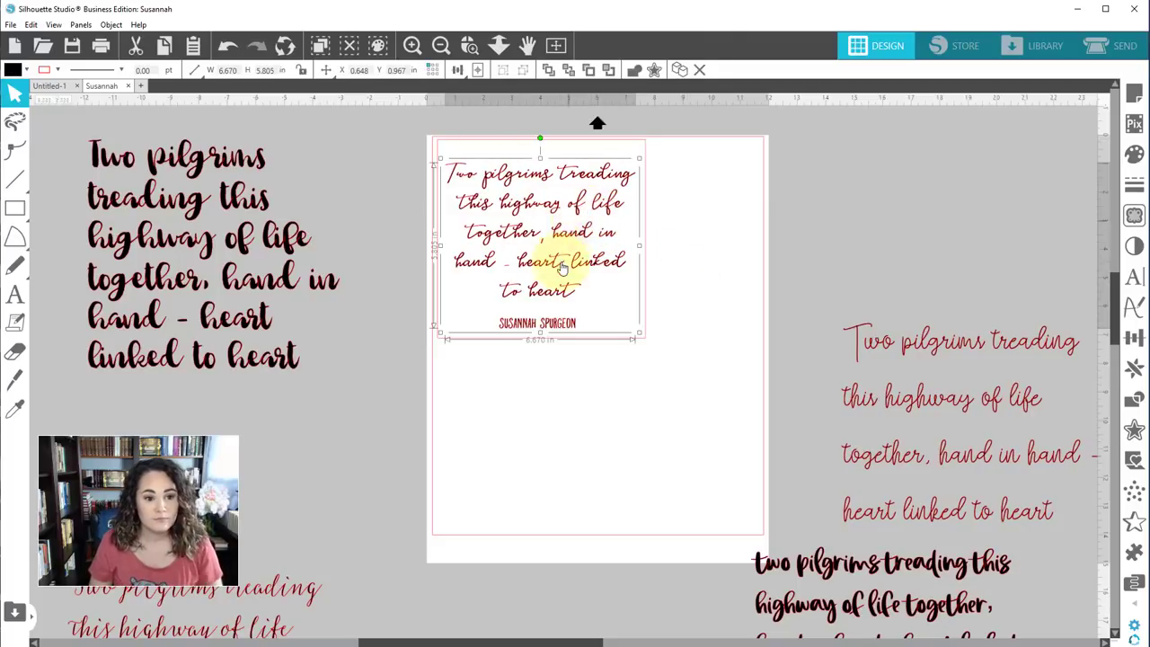
pyautogui.click(728, 347)
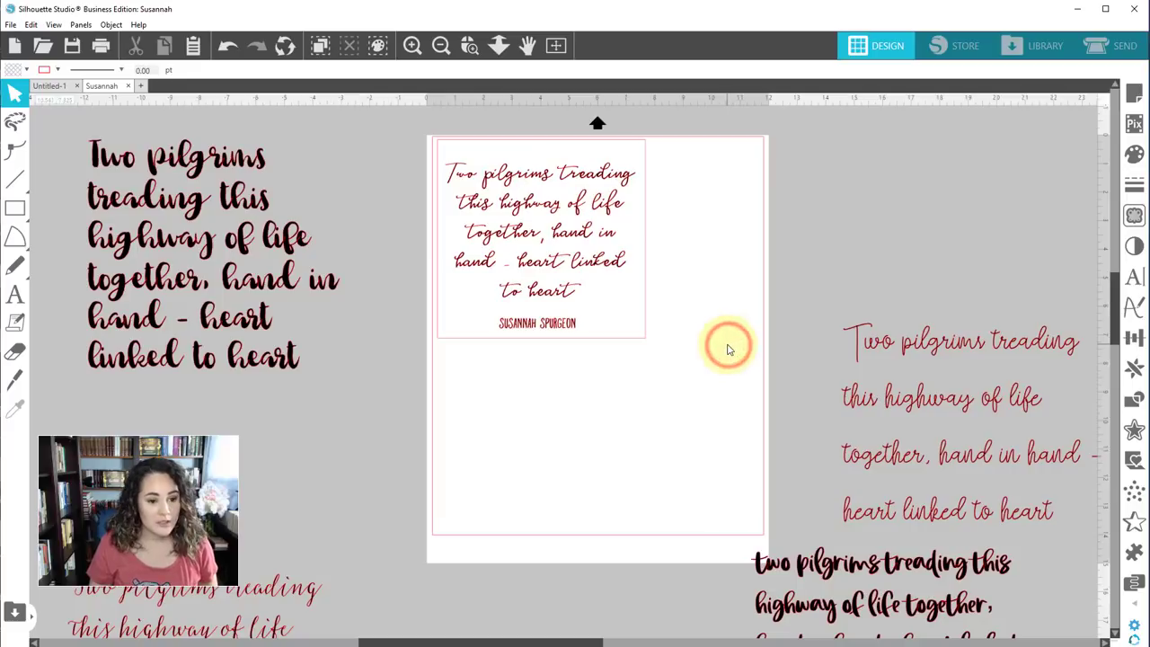
pyautogui.press('k')
pyautogui.hotkey('ctrl', 'z')
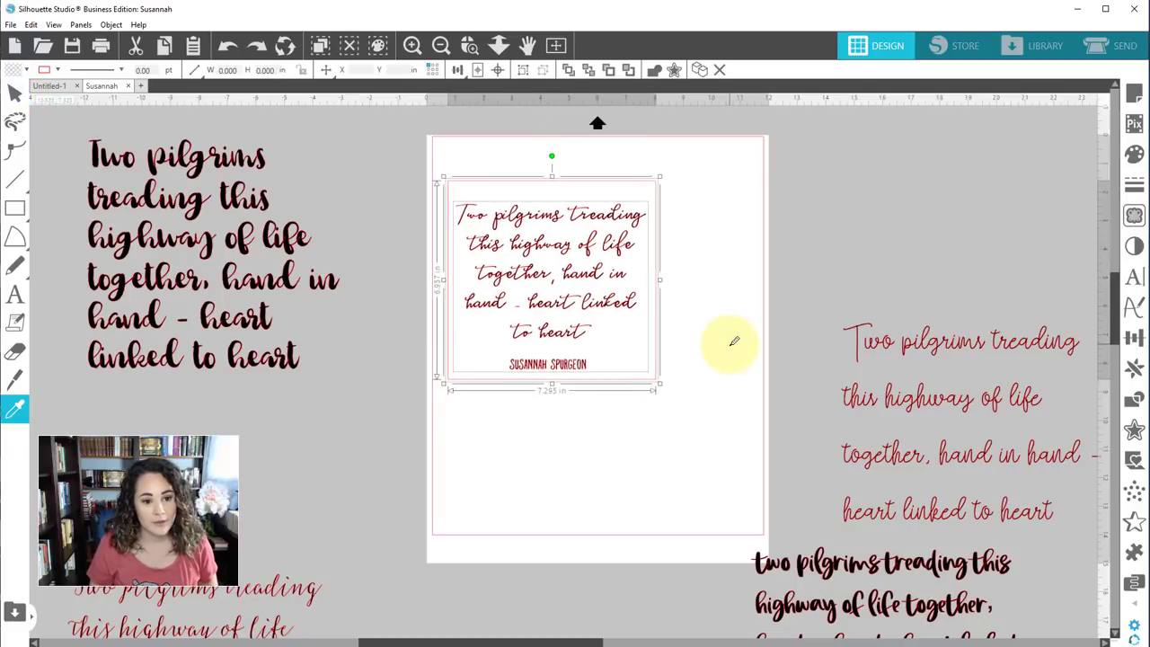
pyautogui.hotkey('ctrl', 'z')
pyautogui.hotkey('ctrl', 'z')
pyautogui.hotkey('ctrl', 'z')
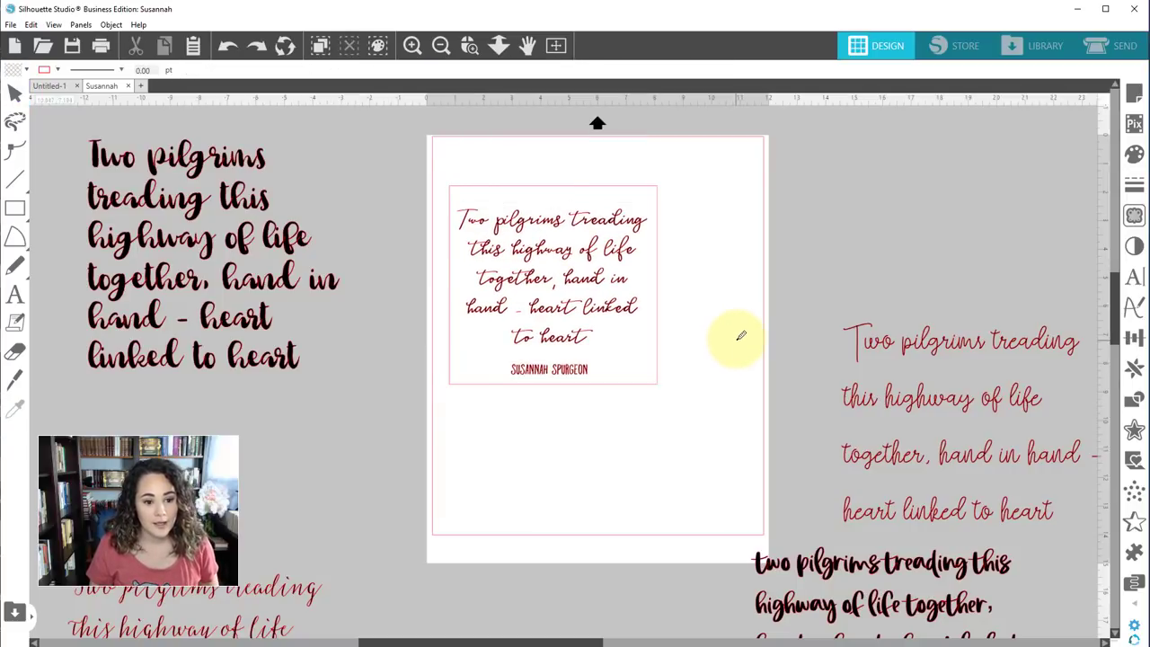
pyautogui.hotkey('ctrl', 'z')
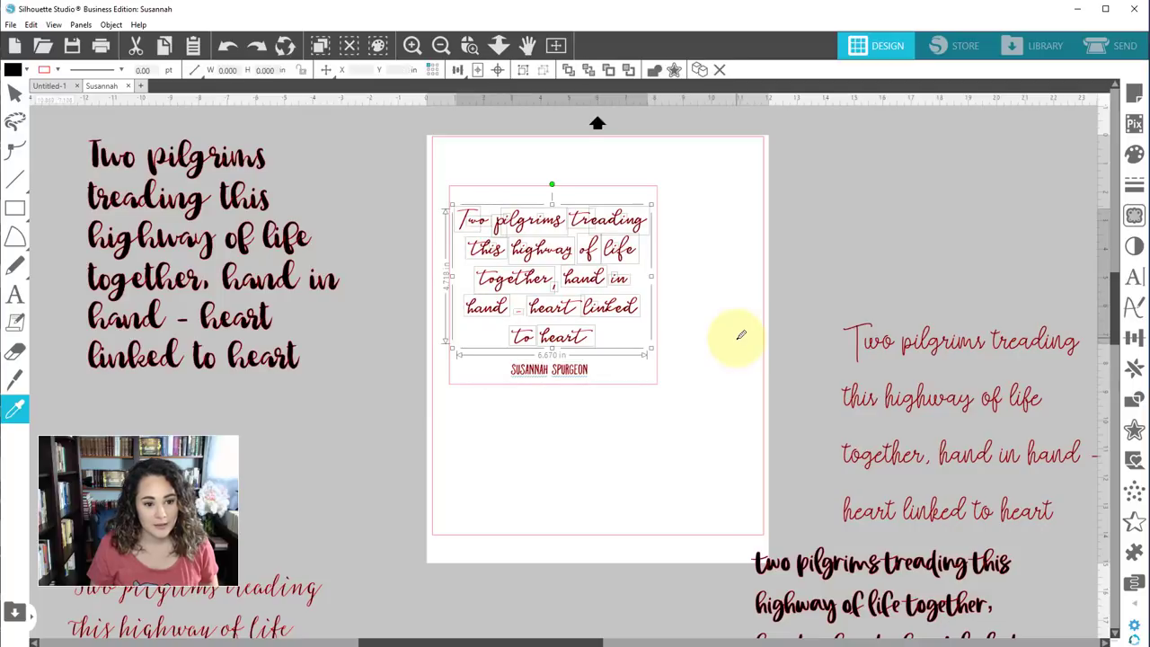
pyautogui.press('v')
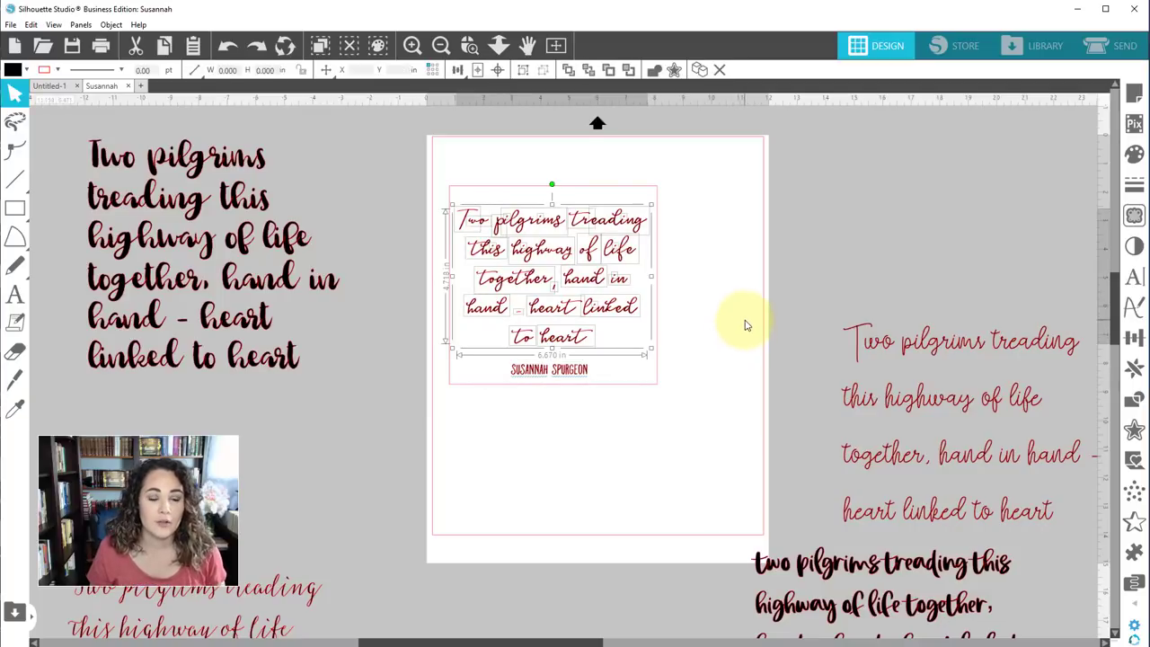
# Step: Weld the SUSANNAH SPURGEON author line, then select the whole quote design
pyautogui.click(703, 409)
pyautogui.moveTo(700, 428); pyautogui.dragTo(456, 189)
pyautogui.click(450, 411)
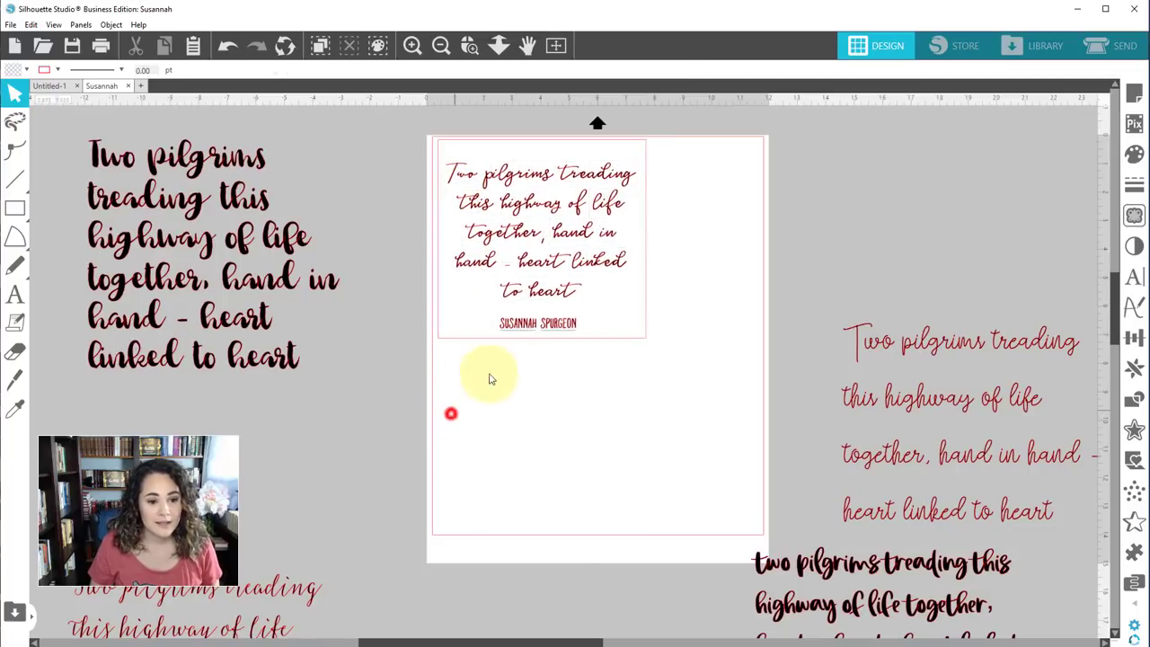
pyautogui.click(573, 321)
pyautogui.rightClick(567, 328)
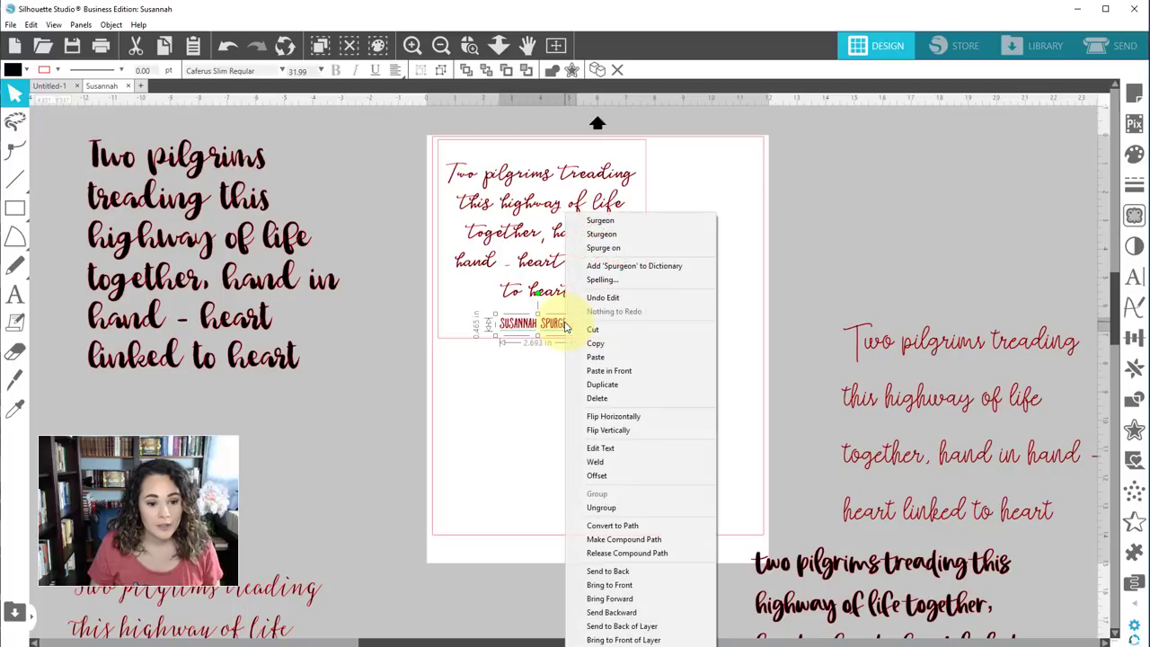
pyautogui.click(605, 462)
pyautogui.click(547, 488)
pyautogui.moveTo(410, 121)
pyautogui.mouseDown()
pyautogui.moveTo(567, 360)
pyautogui.moveTo(655, 410)
pyautogui.moveTo(706, 423)
pyautogui.moveTo(545, 227)
pyautogui.moveTo(430, 133)
pyautogui.mouseUp()
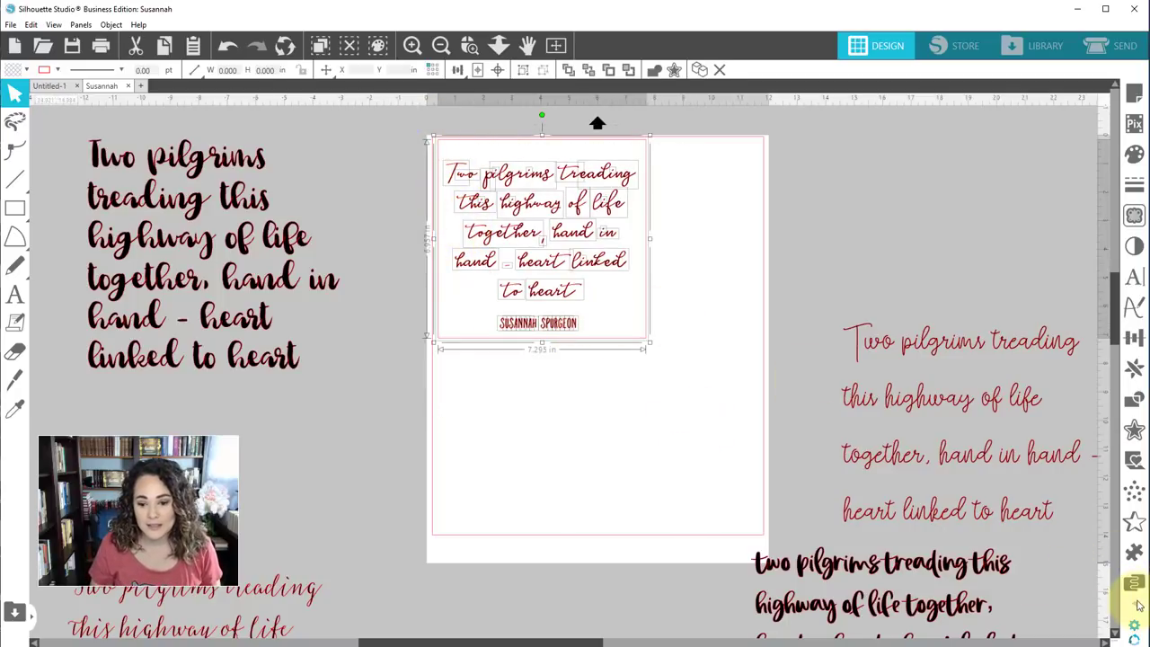
pyautogui.moveTo(1135, 586)
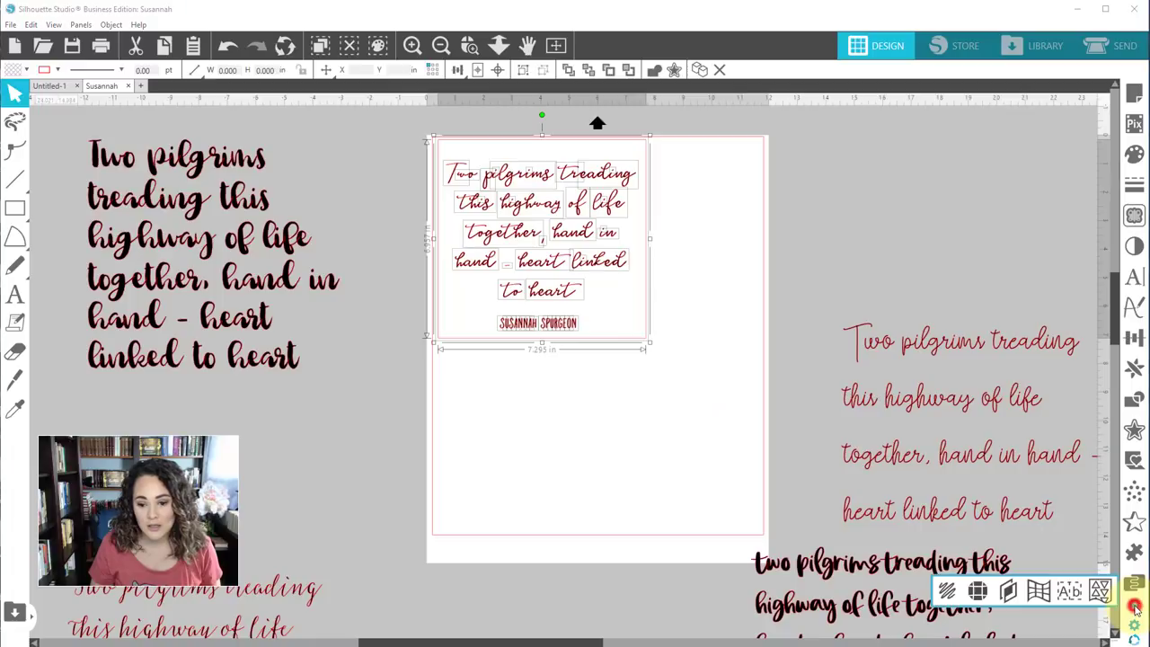
pyautogui.click(1069, 591)
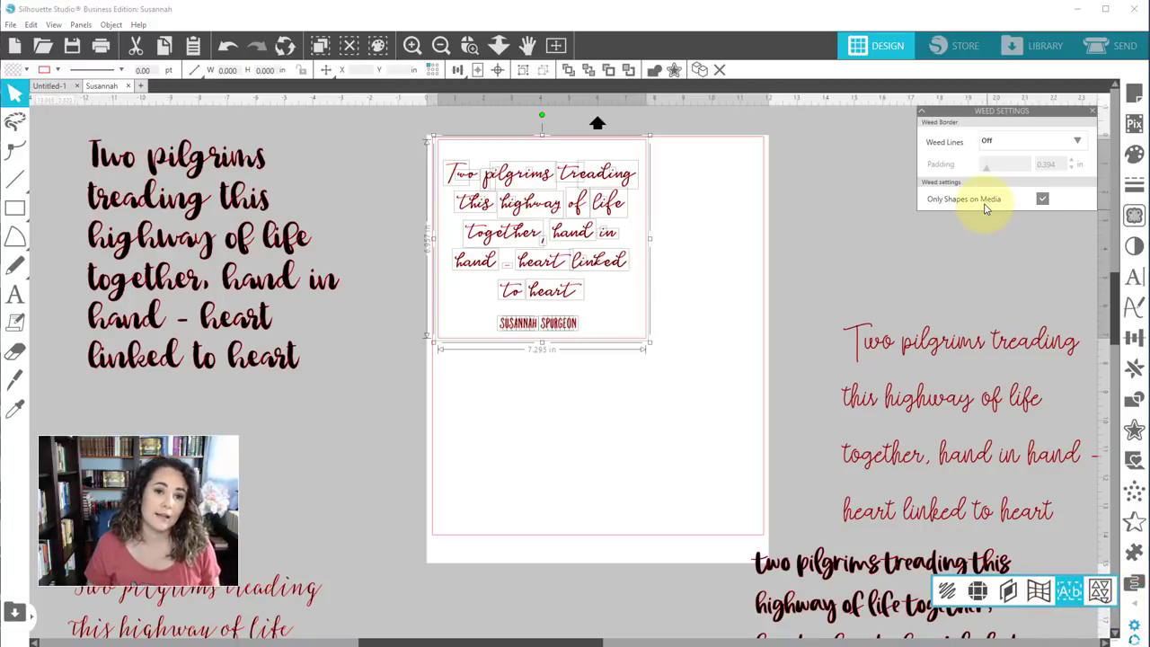
pyautogui.click(1015, 137)
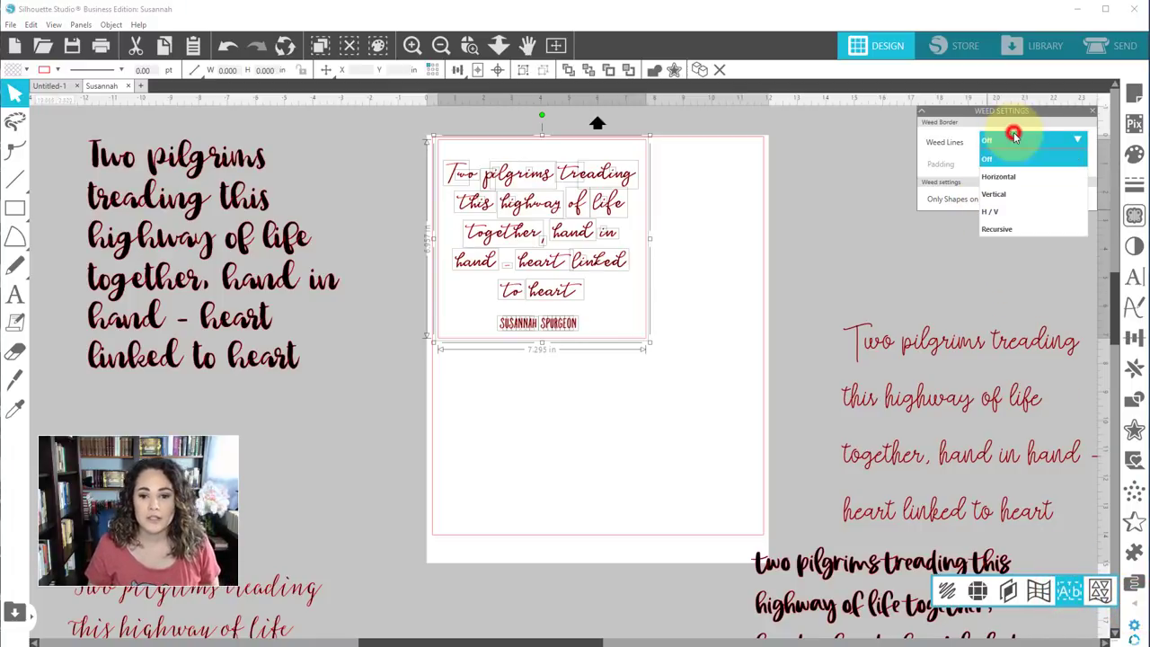
pyautogui.click(1000, 230)
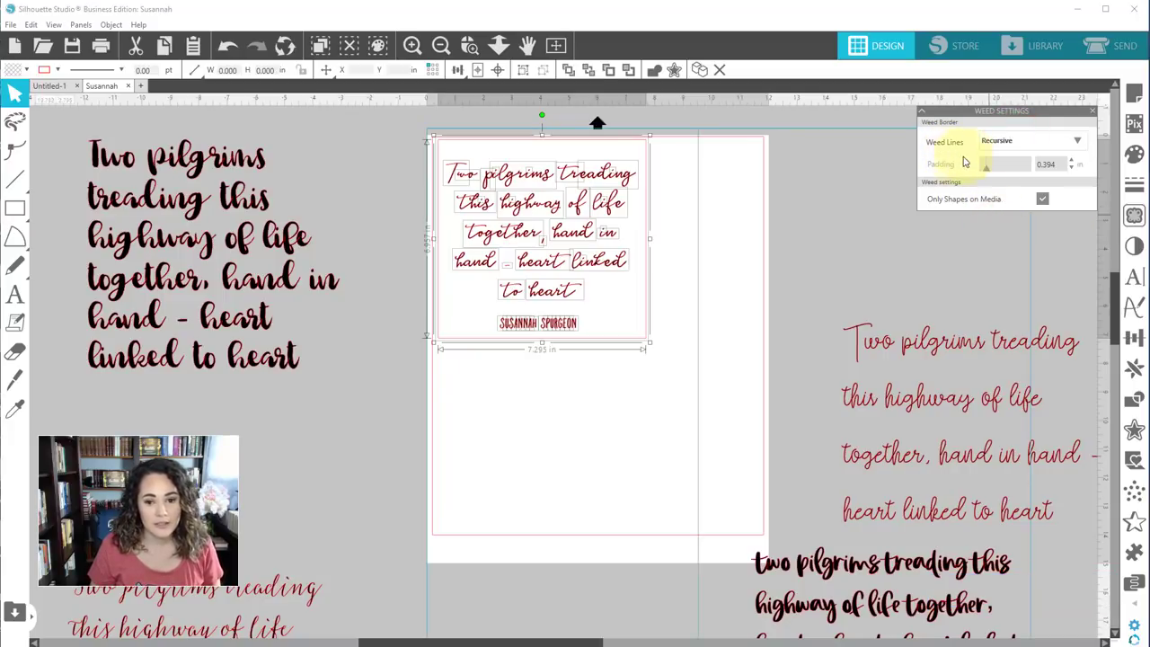
pyautogui.click(1025, 144)
pyautogui.click(1005, 217)
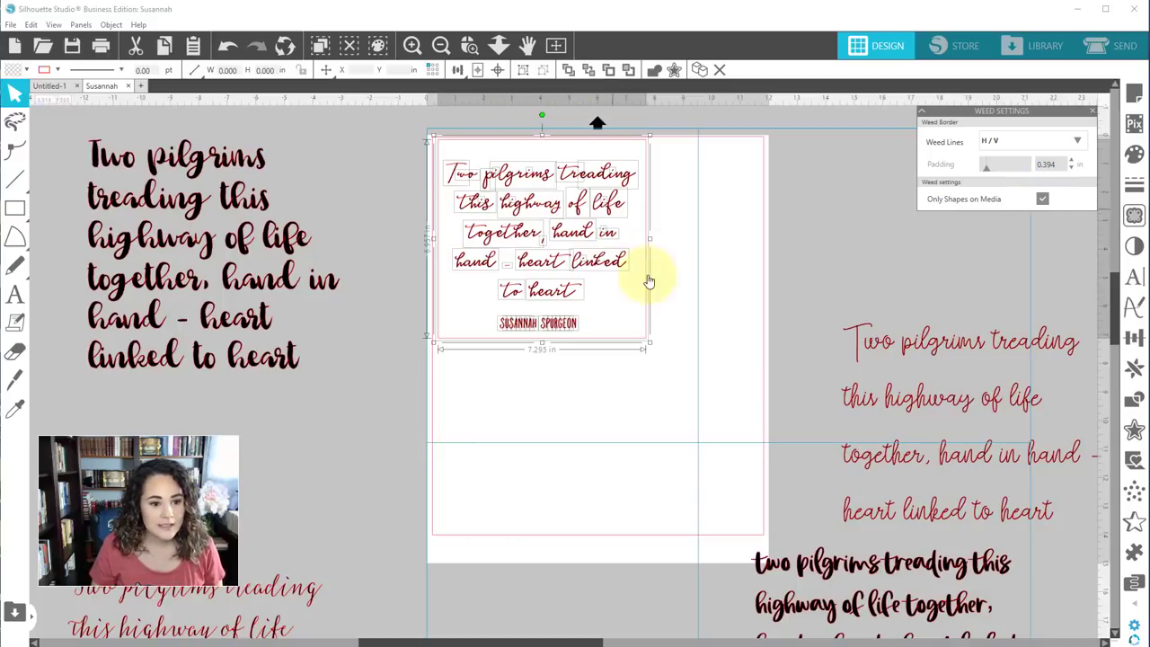
pyautogui.click(329, 393)
pyautogui.click(464, 335)
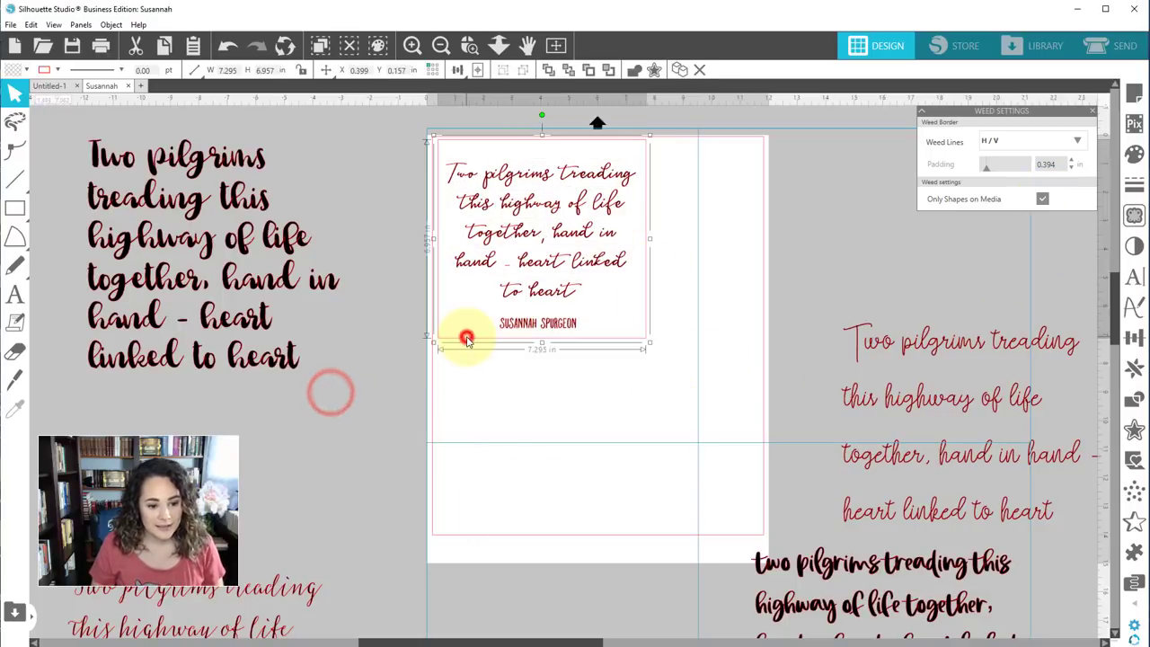
pyautogui.click(467, 342)
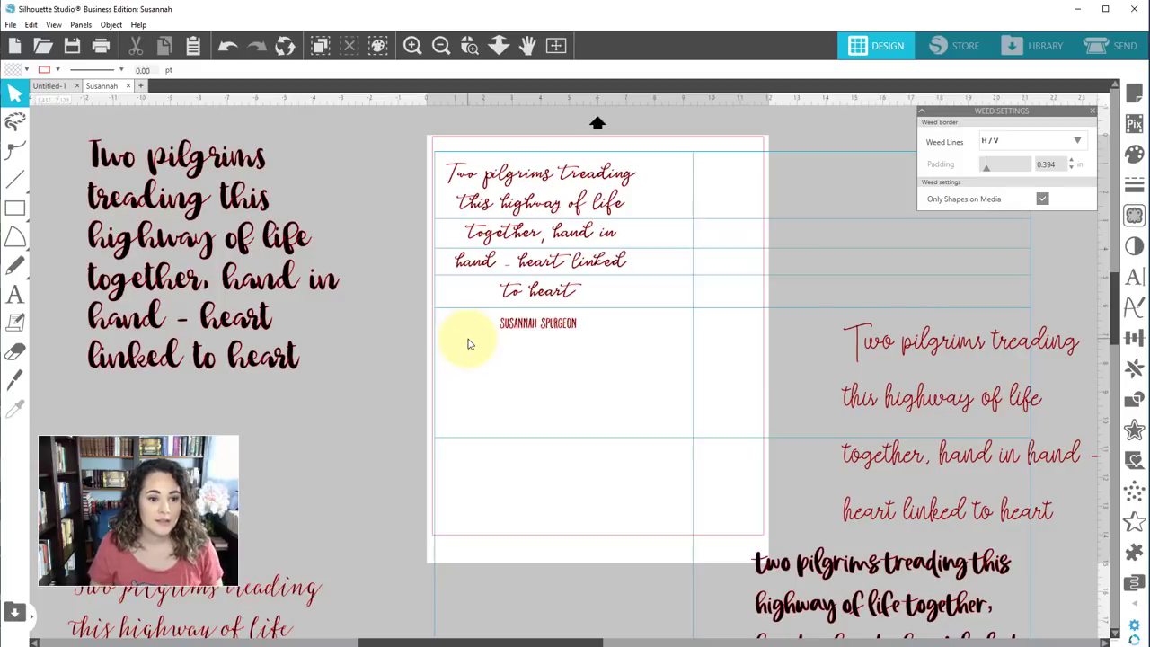
pyautogui.moveTo(503, 187); pyautogui.dragTo(602, 368)
pyautogui.click(1034, 141)
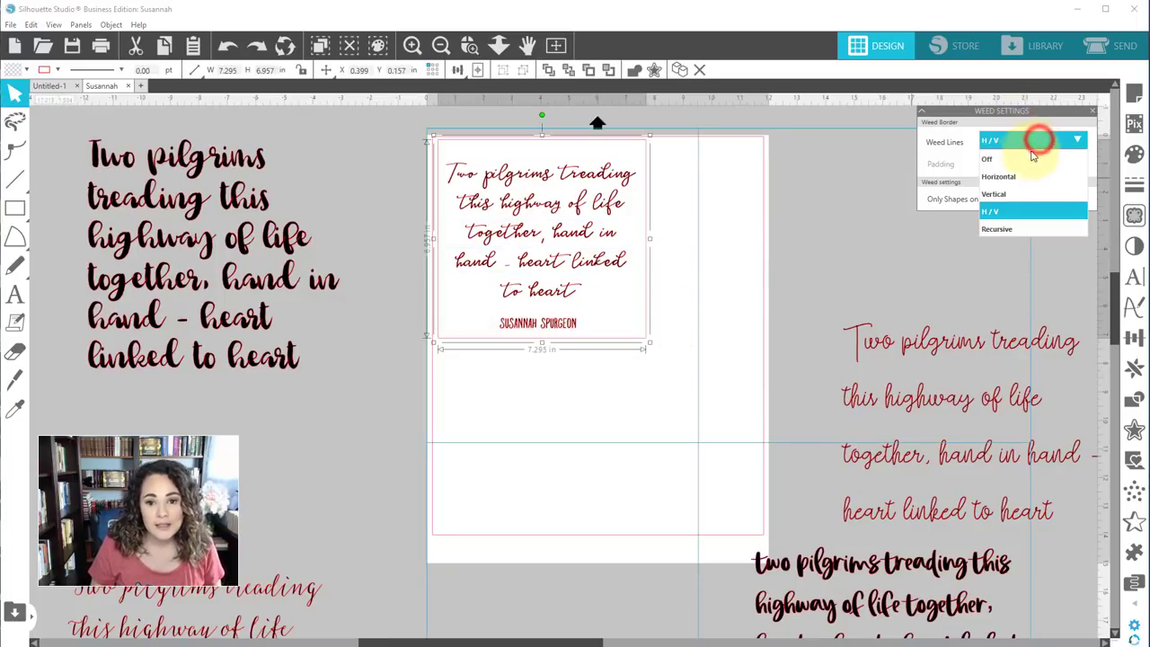
pyautogui.click(1019, 166)
pyautogui.click(1090, 112)
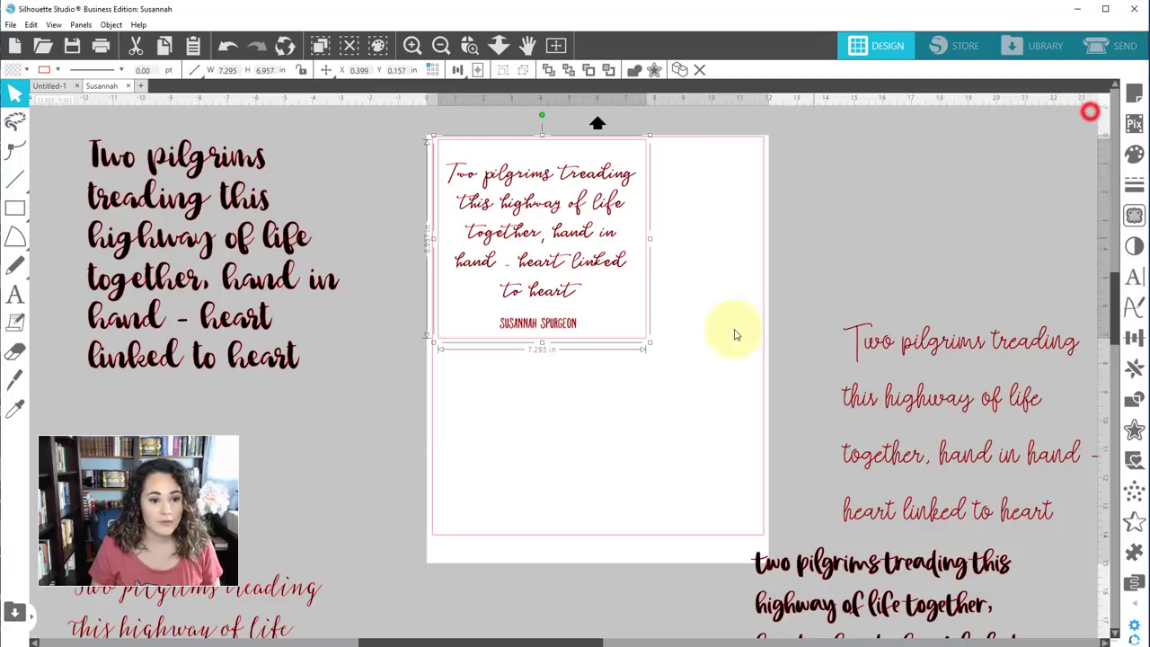
pyautogui.click(593, 440)
pyautogui.moveTo(641, 420); pyautogui.dragTo(406, 157)
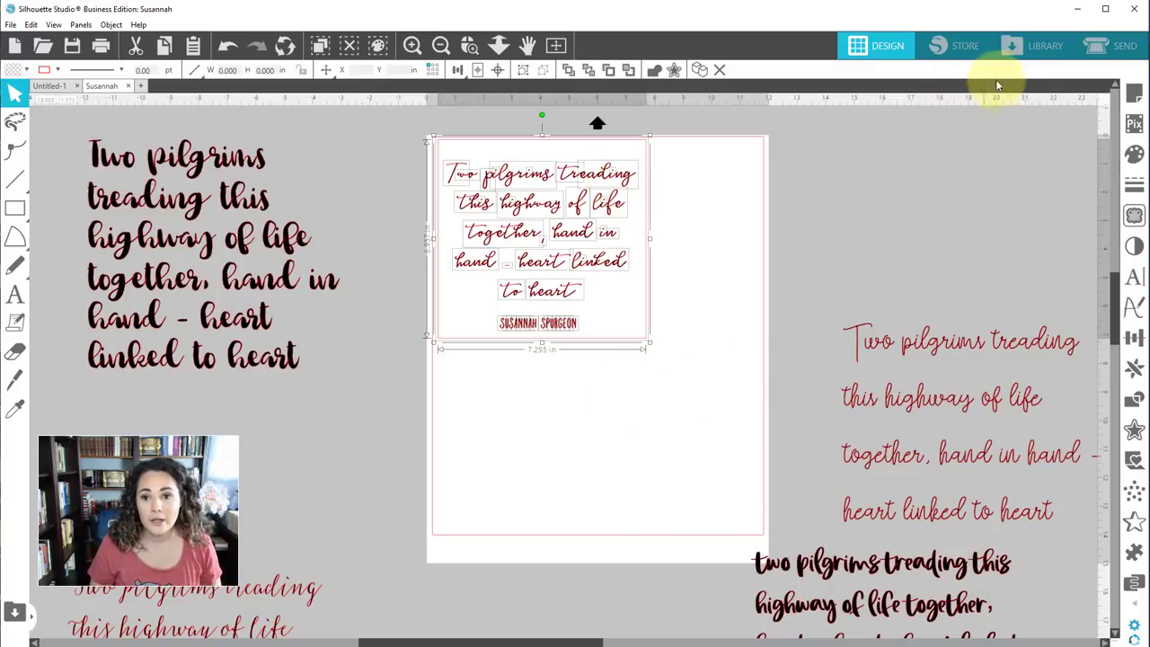
# Step: Set the Send material to FDC Vinyl from the User Defined list
pyautogui.click(1098, 43)
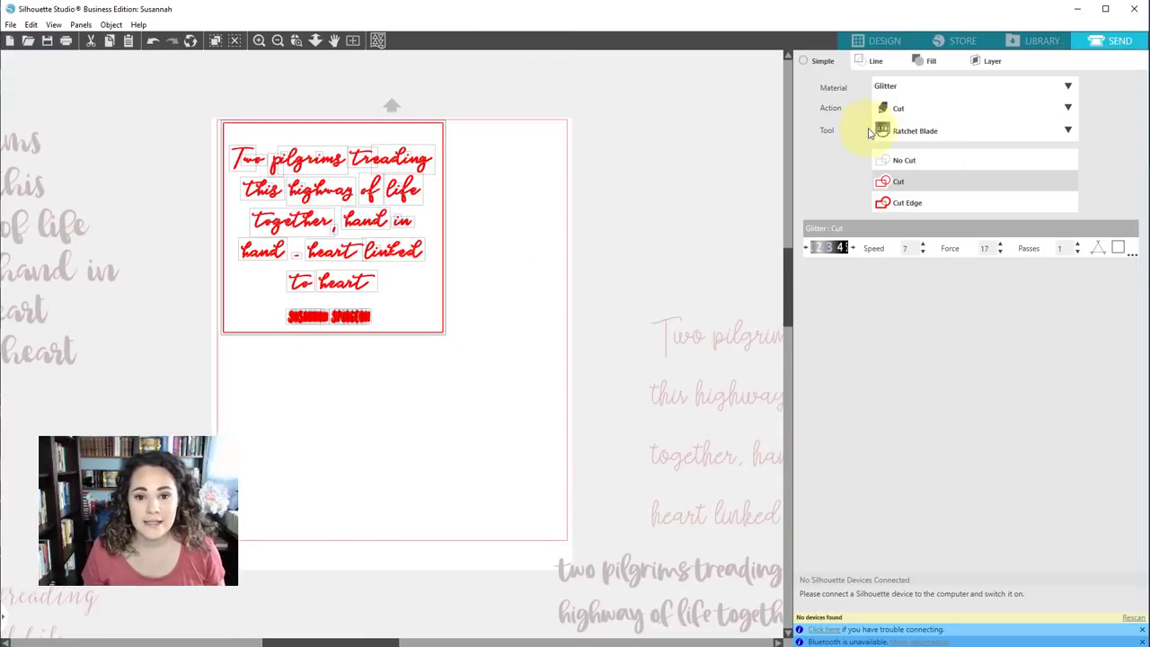
pyautogui.click(1067, 89)
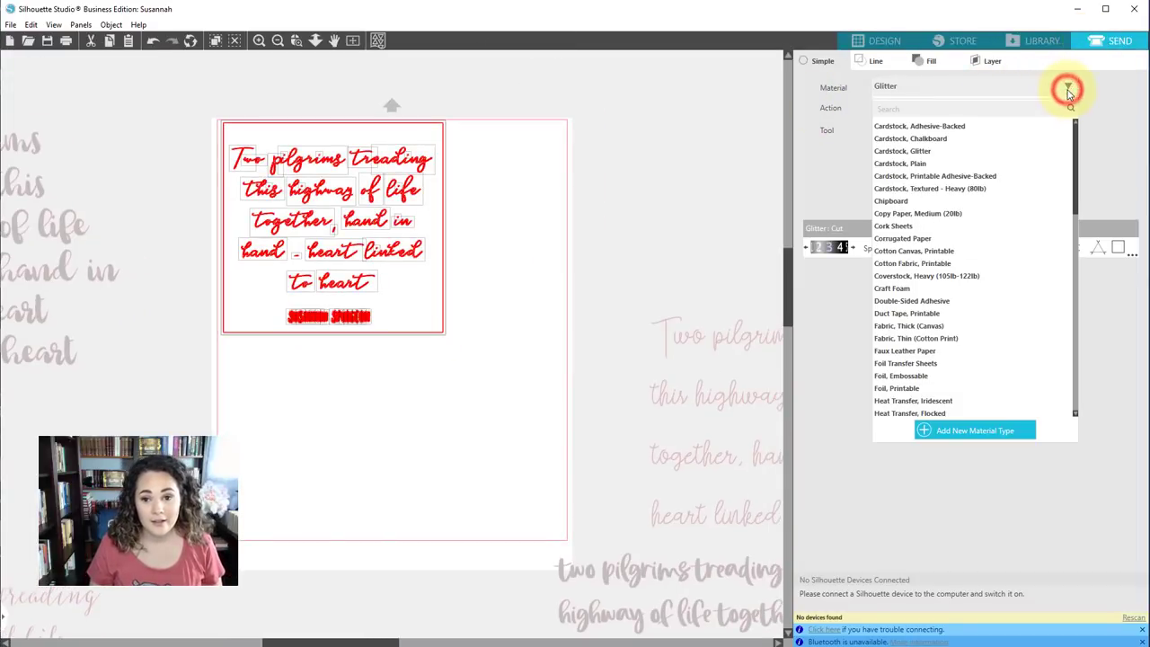
pyautogui.moveTo(1077, 164); pyautogui.dragTo(1071, 424)
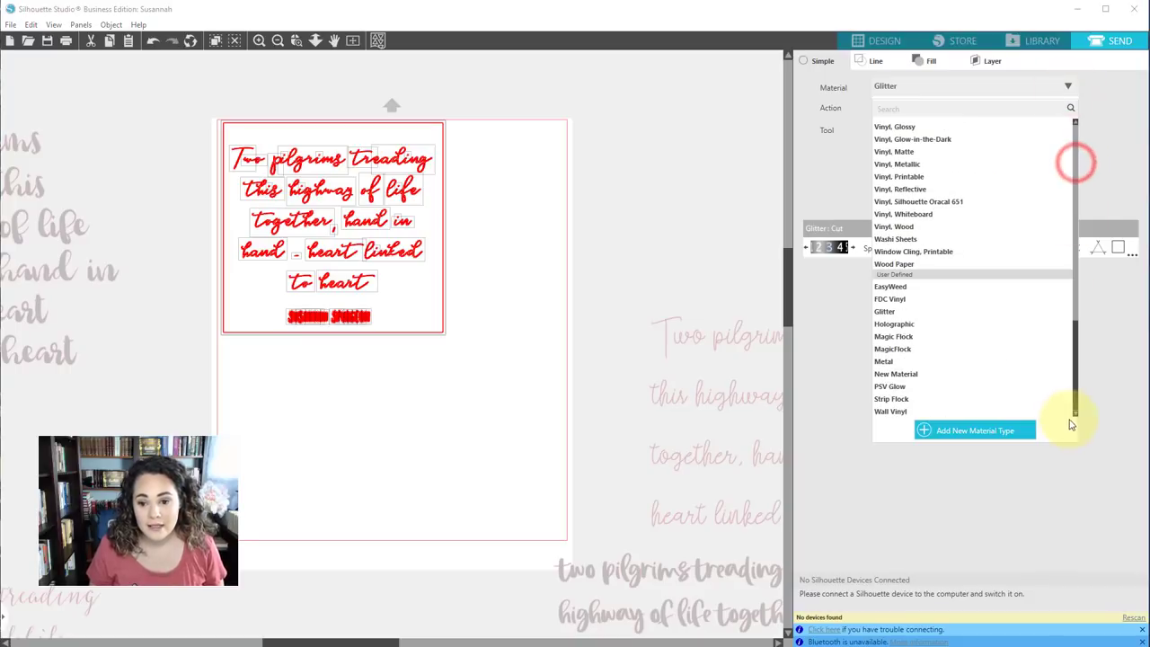
pyautogui.click(889, 299)
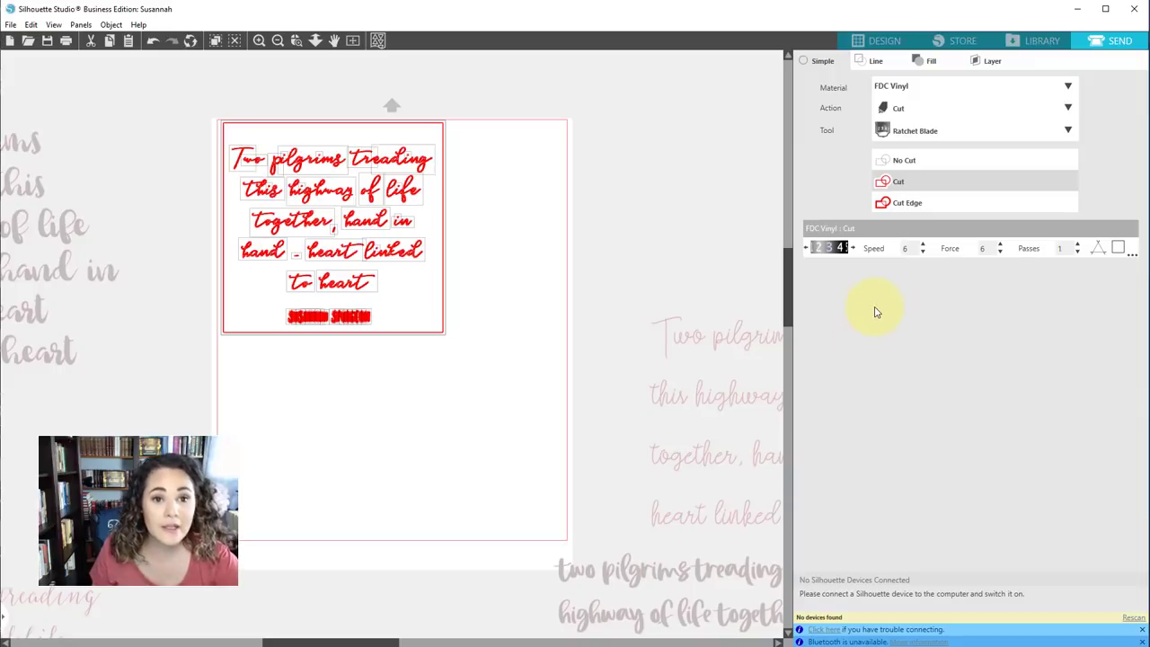